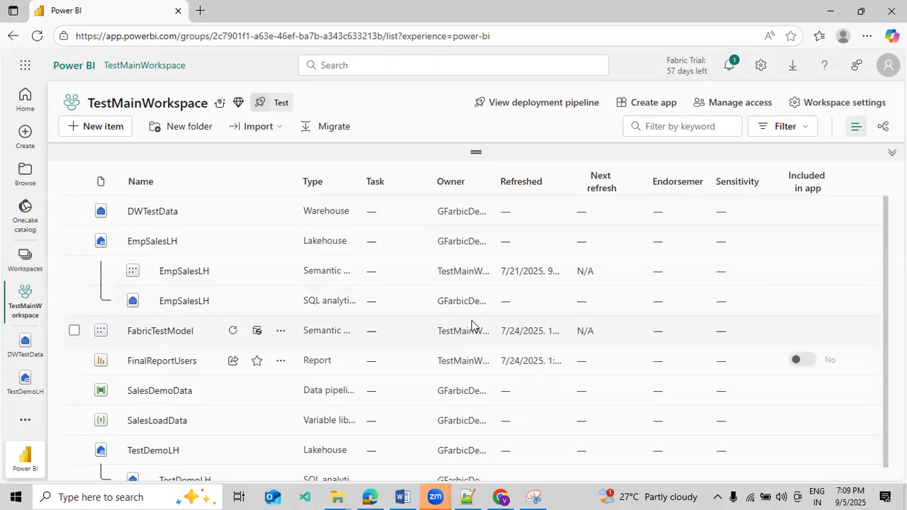
Open the TestDemoLH lakehouse from the workspace and dismiss the SQL analytics endpoint notice
{"action": "scroll", "coordinate": [212, 332], "scroll_direction": "down", "scroll_amount": 1}
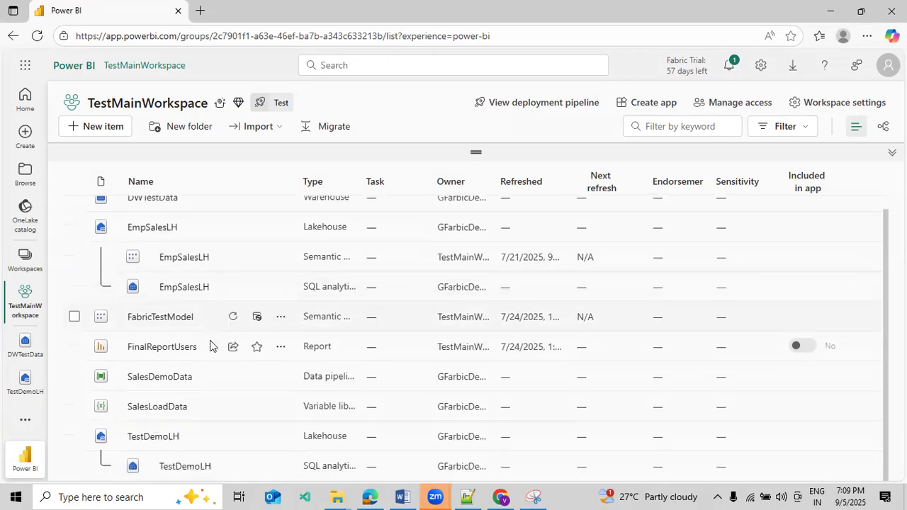
{"action": "left_click", "coordinate": [155, 441]}
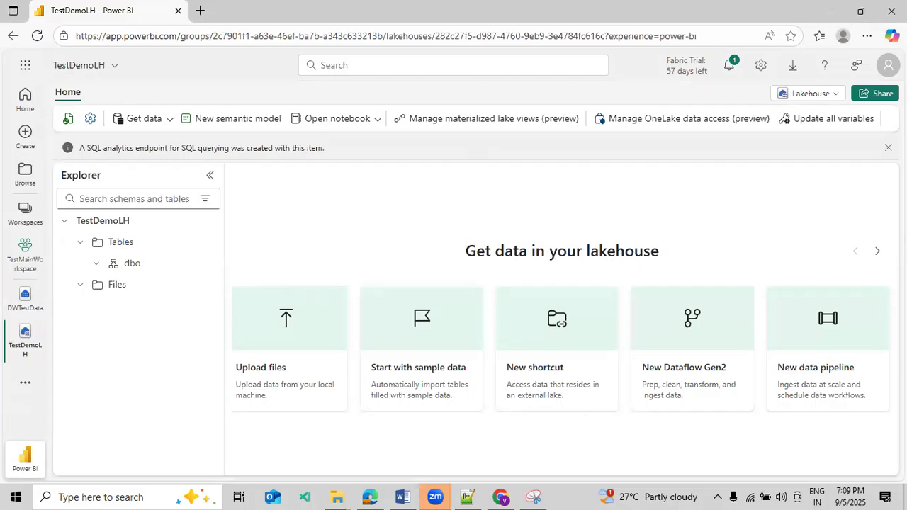
{"action": "left_click", "coordinate": [886, 149]}
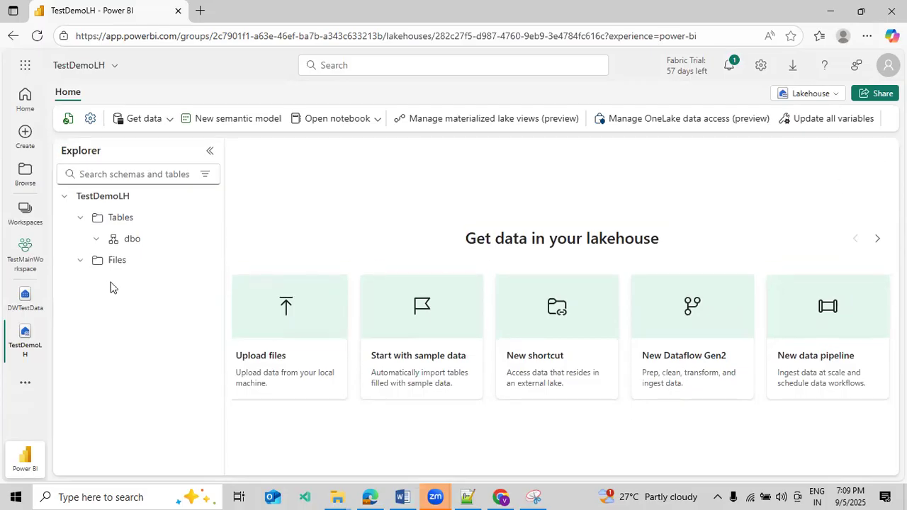
Create a subfolder named DevelopmentData under the lakehouse's Files section
{"action": "left_click", "coordinate": [168, 265]}
{"action": "left_click", "coordinate": [204, 260]}
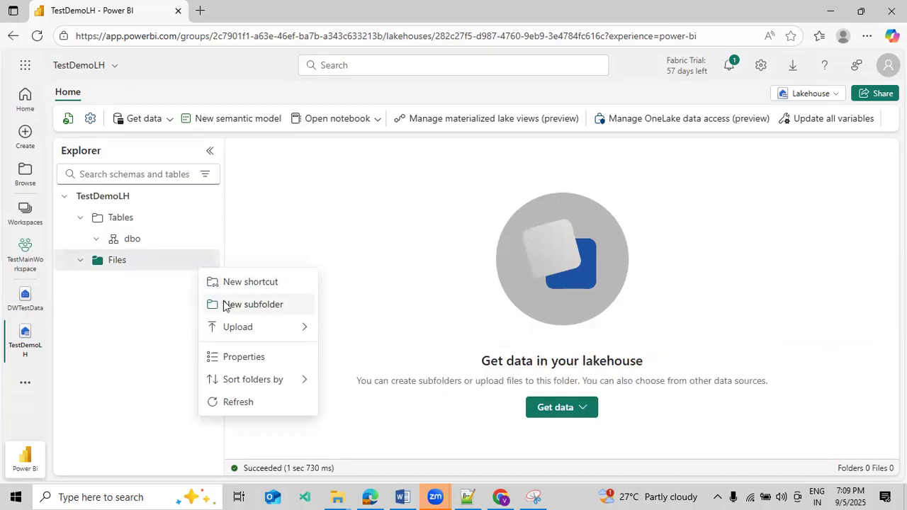
{"action": "left_click", "coordinate": [226, 306]}
{"action": "type", "text": "Development"}
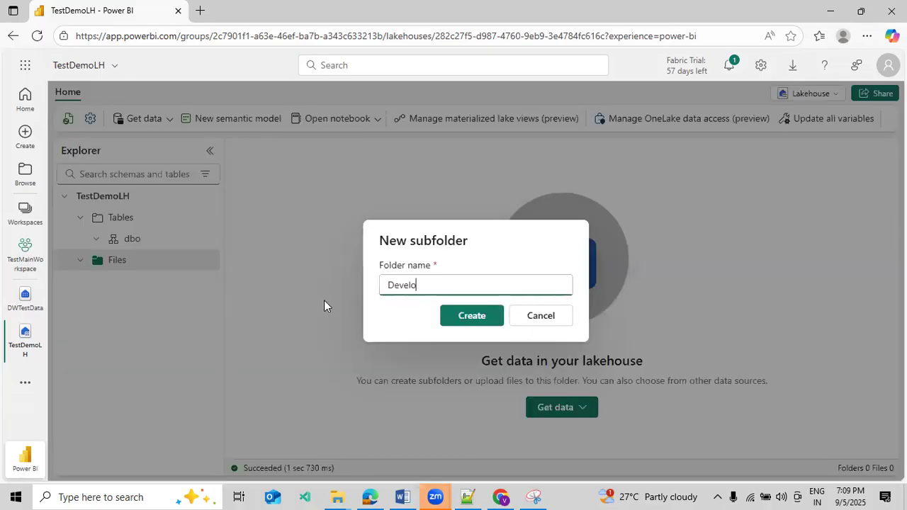
{"action": "type", "text": "Data"}
{"action": "left_click", "coordinate": [453, 320]}
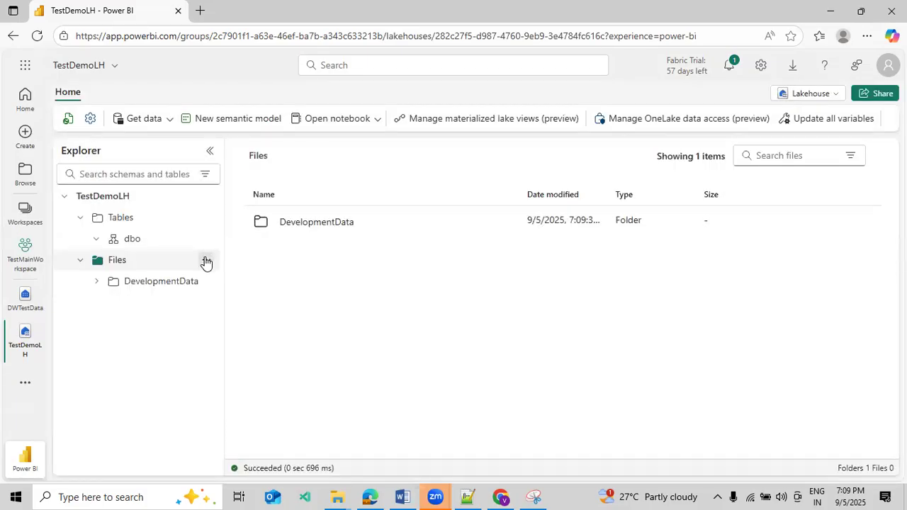
Add a second subfolder named TestData under Files
{"action": "left_click", "coordinate": [206, 260]}
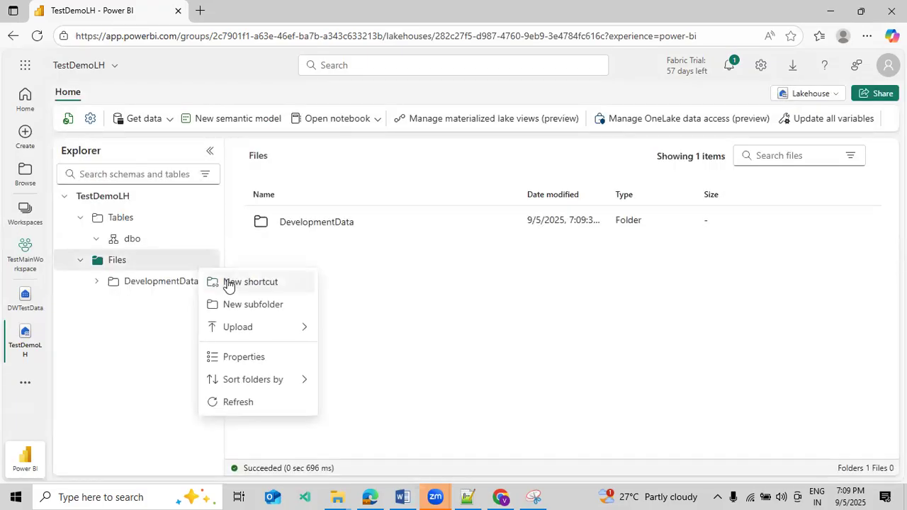
{"action": "left_click", "coordinate": [238, 302]}
{"action": "type", "text": "TestData"}
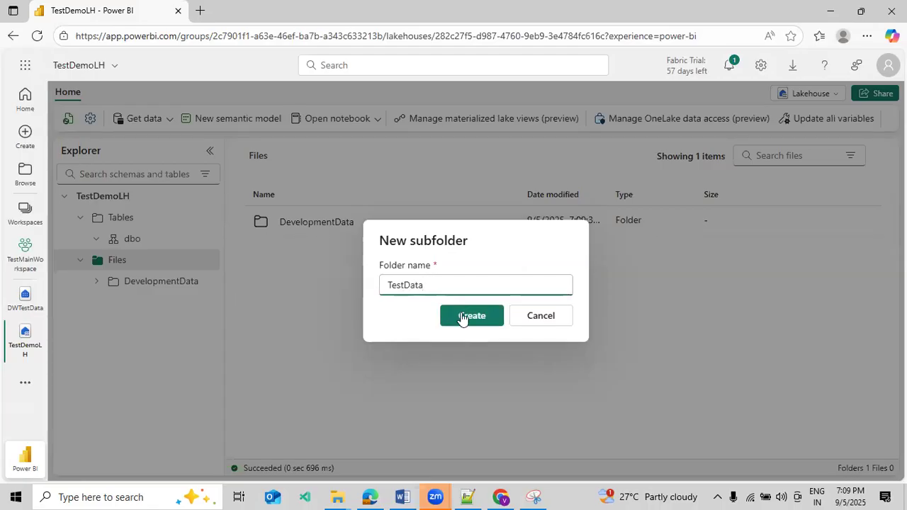
{"action": "left_click", "coordinate": [463, 318]}
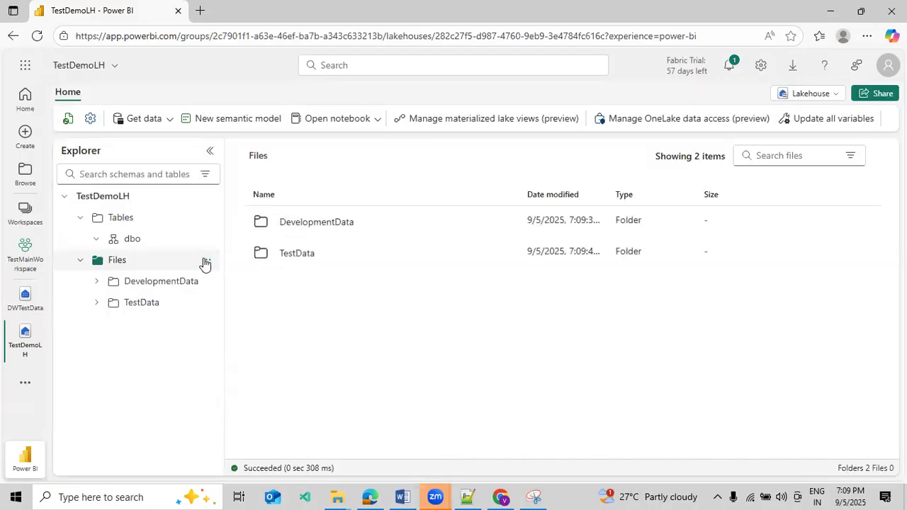
Add a third subfolder named ProductionData under Files
{"action": "left_click", "coordinate": [204, 260]}
{"action": "left_click", "coordinate": [222, 304]}
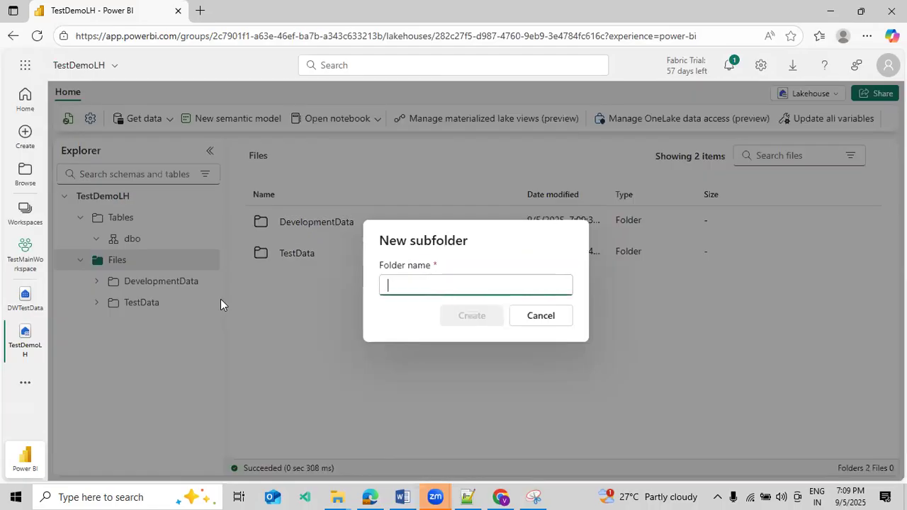
{"action": "type", "text": "Prodcutio"}
{"action": "key", "text": "BackSpace"}
{"action": "key", "text": "BackSpace"}
{"action": "key", "text": "BackSpace"}
{"action": "key", "text": "BackSpace"}
{"action": "key", "text": "BackSpace"}
{"action": "type", "text": "cut"}
{"action": "key", "text": "BackSpace"}
{"action": "key", "text": "BackSpace"}
{"action": "key", "text": "BackSpace"}
{"action": "type", "text": "uctionData"}
{"action": "left_click", "coordinate": [474, 319]}
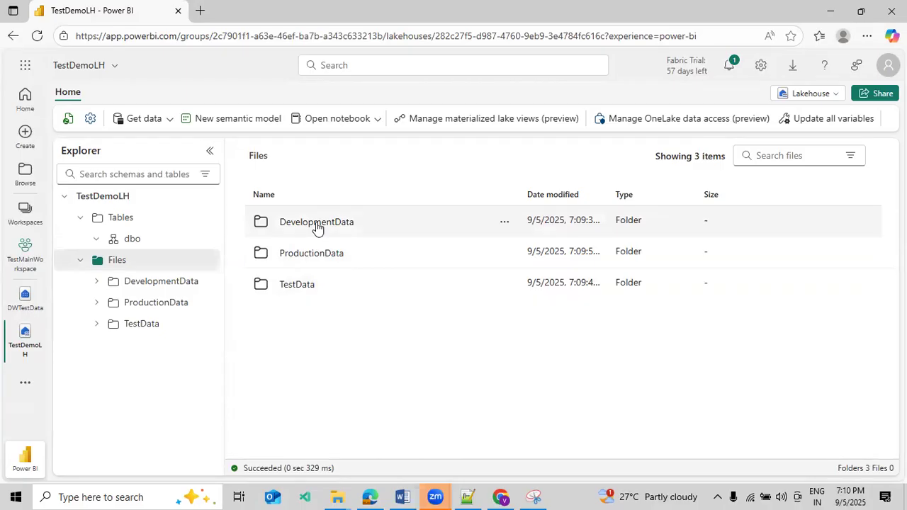
Create a subfolder named SalesData inside the DevelopmentData folder
{"action": "left_click", "coordinate": [136, 282]}
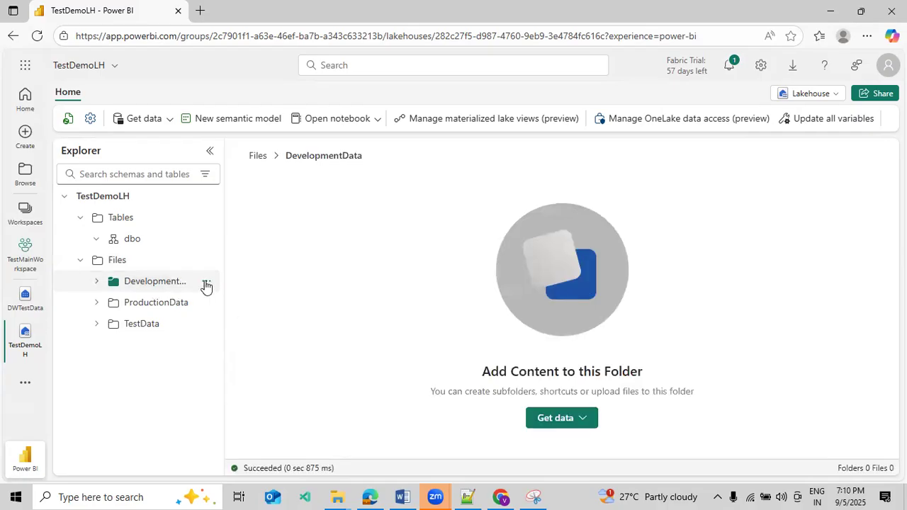
{"action": "left_click", "coordinate": [205, 285]}
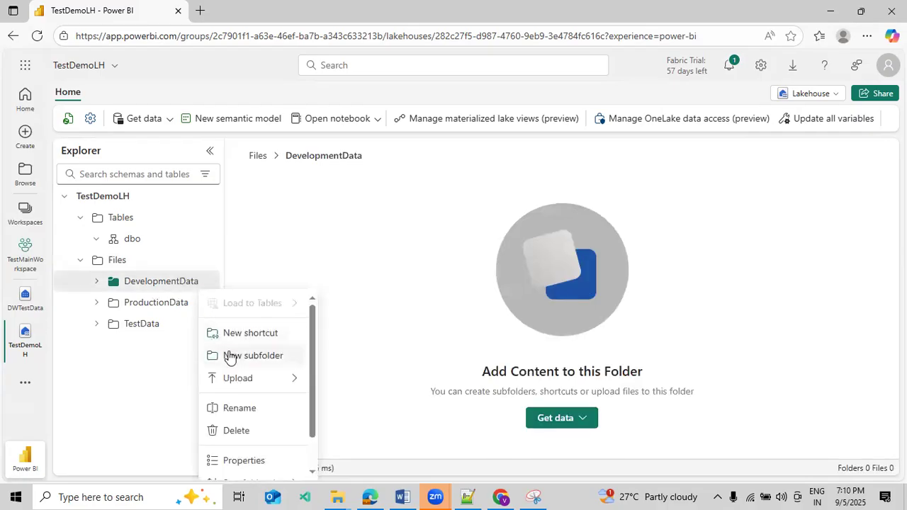
{"action": "left_click", "coordinate": [231, 355]}
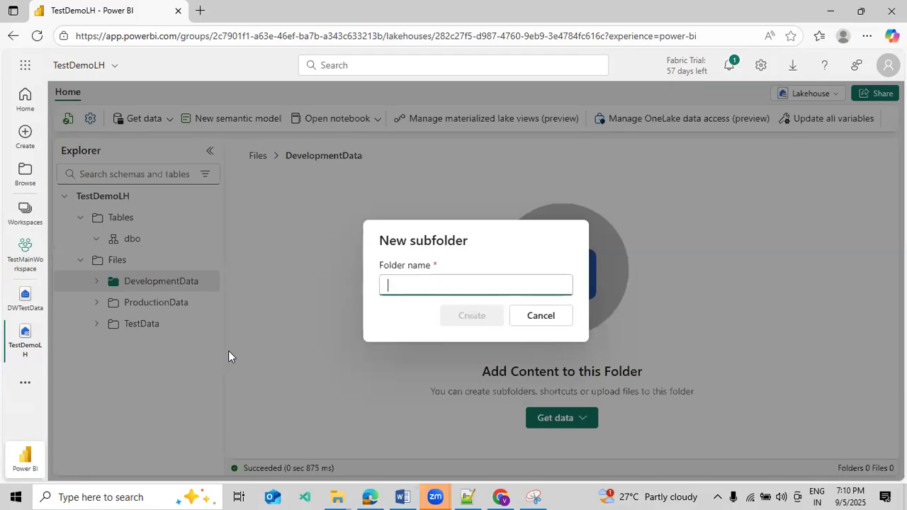
{"action": "type", "text": "SalesData"}
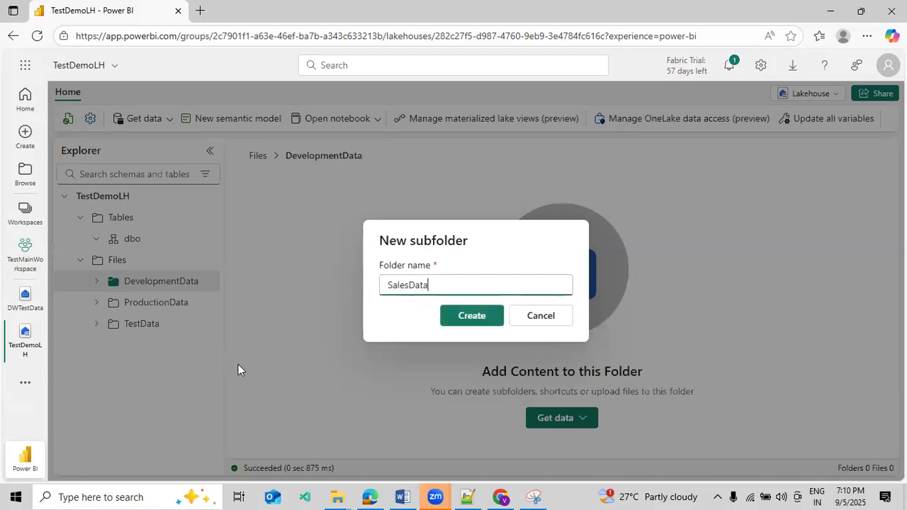
{"action": "left_click", "coordinate": [452, 314]}
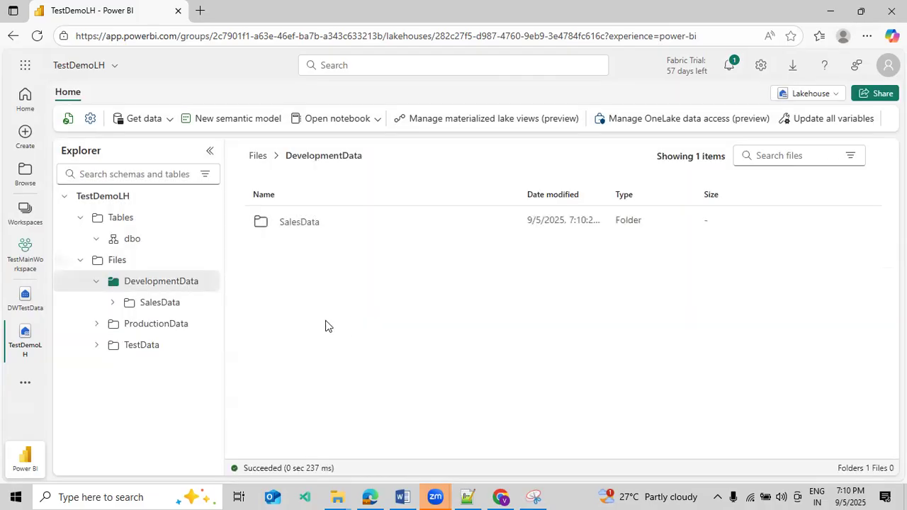
Create a nested subfolder named MarketData inside the SalesData folder
{"action": "left_click", "coordinate": [320, 233]}
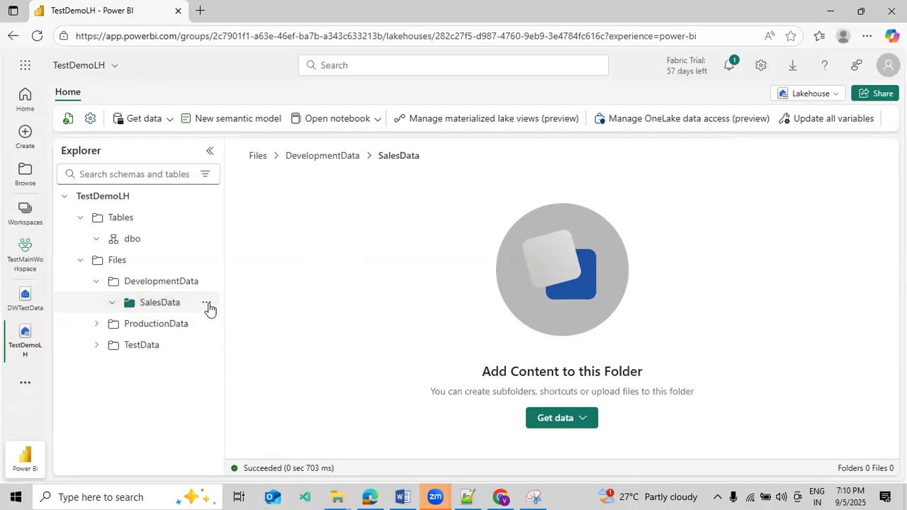
{"action": "left_click", "coordinate": [206, 303]}
{"action": "scroll", "coordinate": [228, 259], "scroll_direction": "down", "scroll_amount": 1}
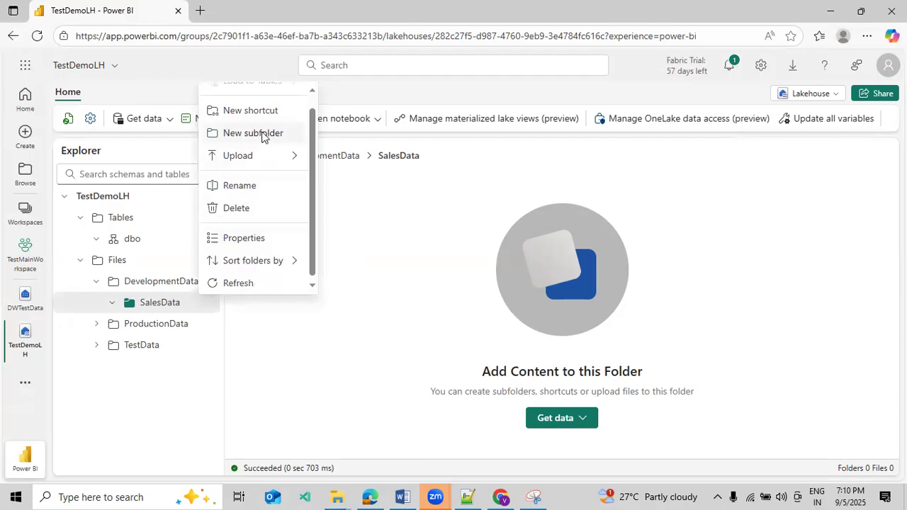
{"action": "left_click", "coordinate": [262, 135]}
{"action": "type", "text": "MarketData"}
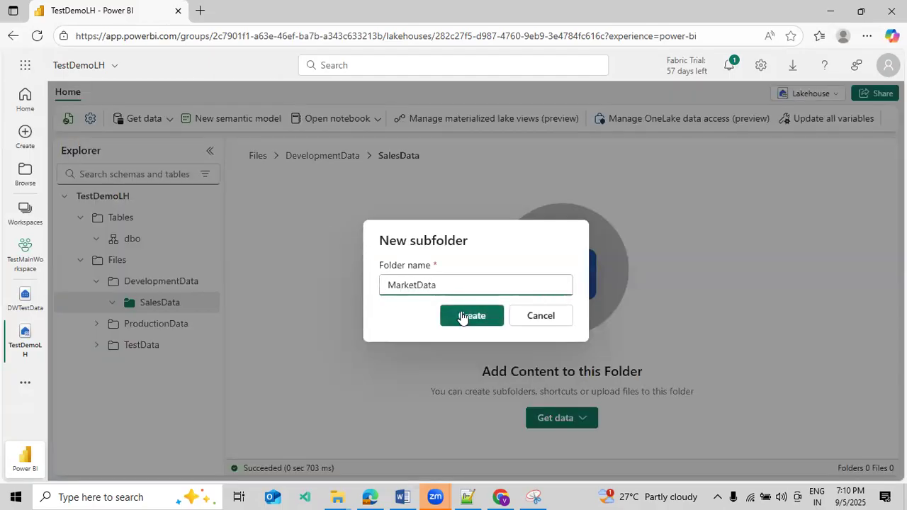
{"action": "left_click", "coordinate": [457, 316]}
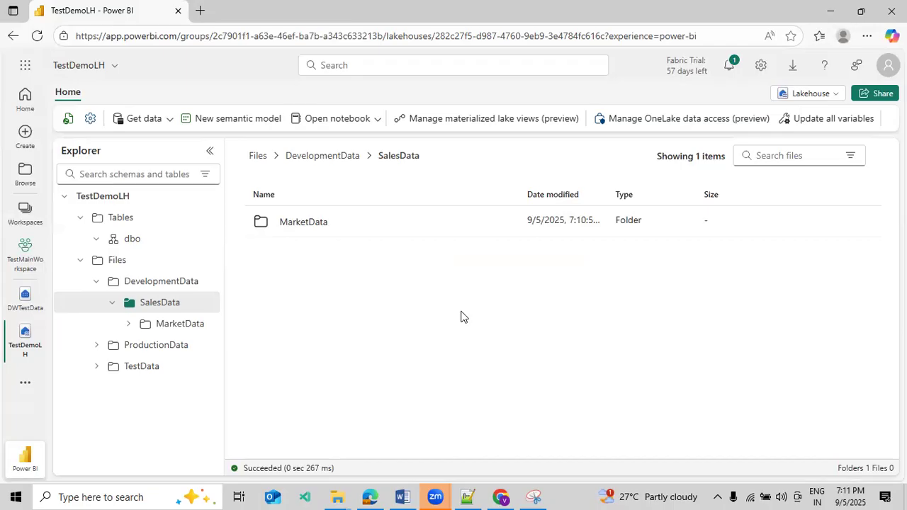
{"action": "left_click", "coordinate": [149, 375]}
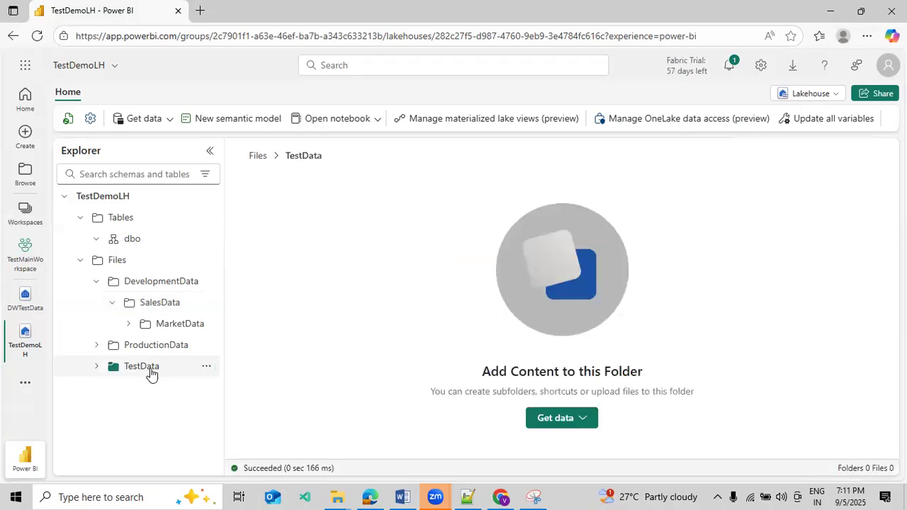
{"action": "left_click", "coordinate": [207, 366]}
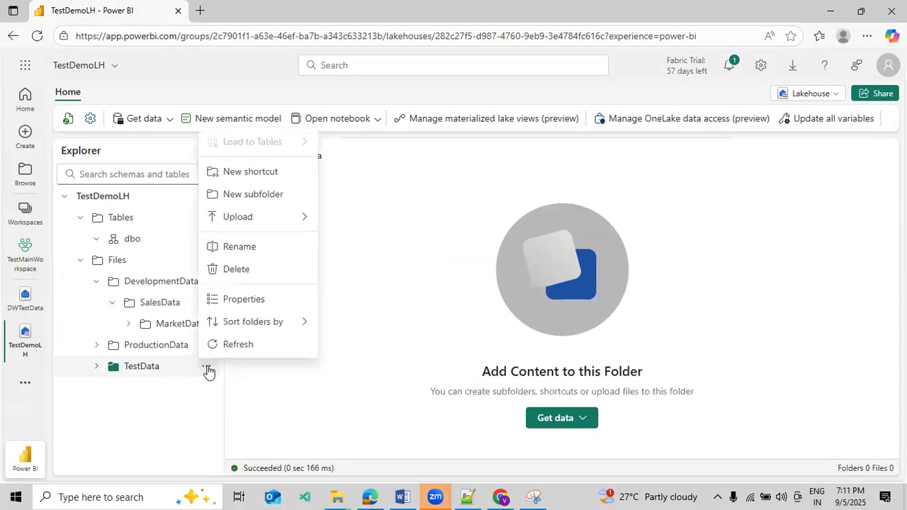
{"action": "left_click", "coordinate": [153, 348]}
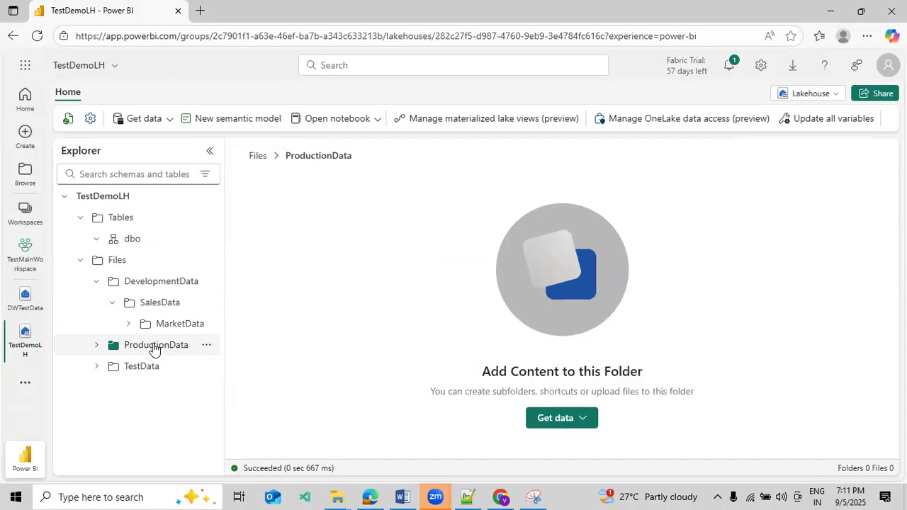
Upload the local files Emp.csv and Emp_Market.csv from the CSV Data folder into the lakehouse's TestData folder
{"action": "left_click", "coordinate": [150, 370]}
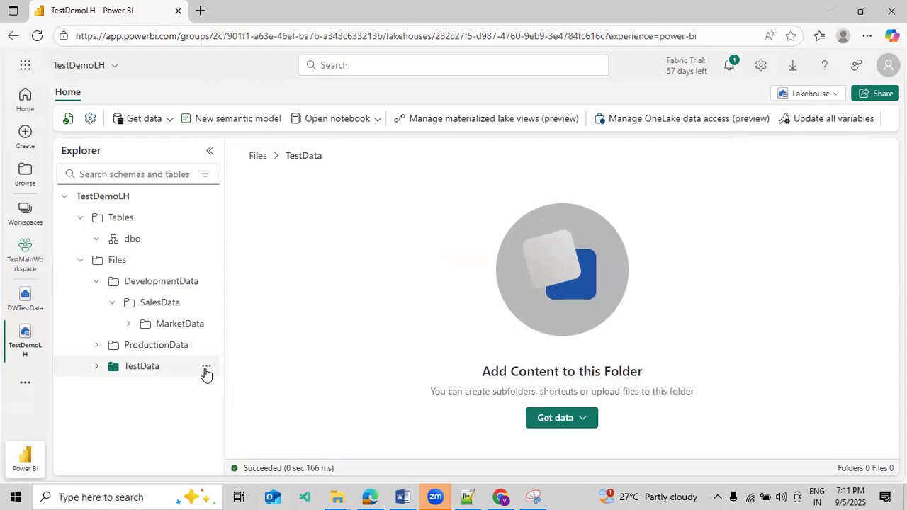
{"action": "left_click", "coordinate": [206, 368]}
{"action": "mouse_move", "coordinate": [286, 216]}
{"action": "left_click", "coordinate": [333, 219]}
{"action": "left_click", "coordinate": [878, 156]}
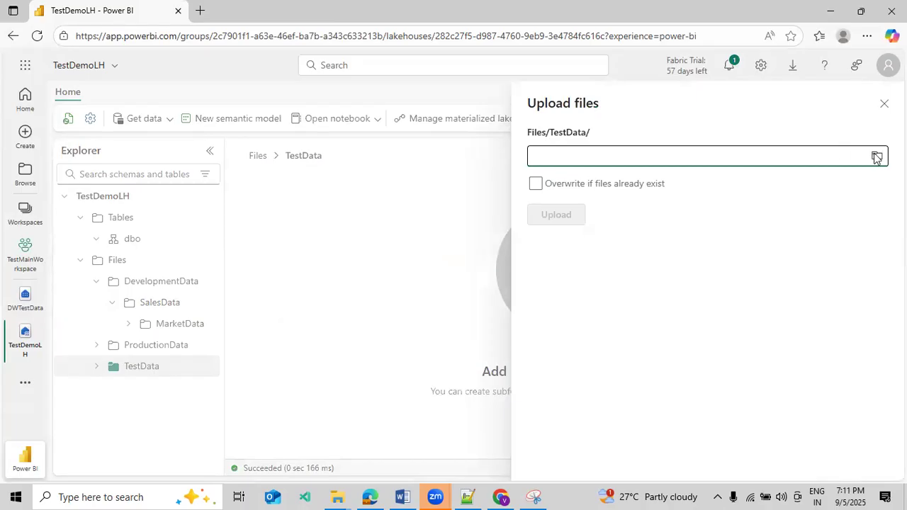
{"action": "left_click", "coordinate": [877, 156]}
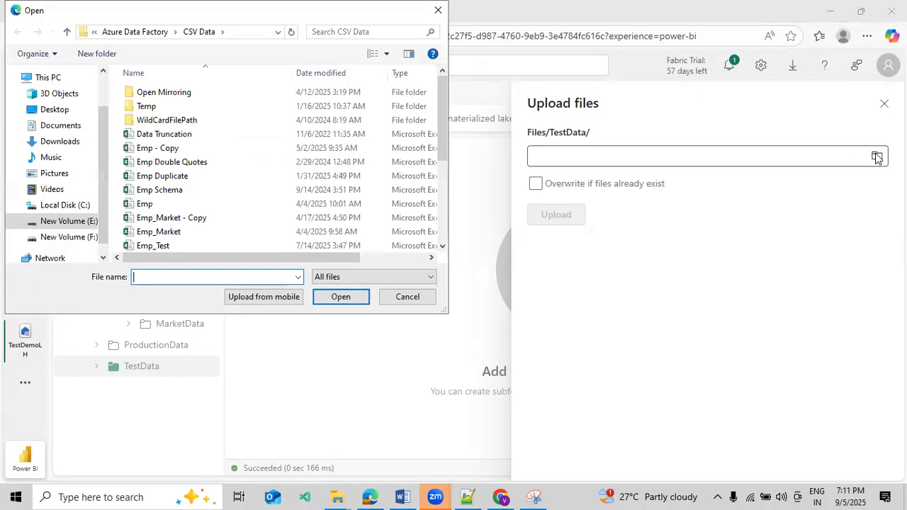
{"action": "left_click", "coordinate": [161, 205]}
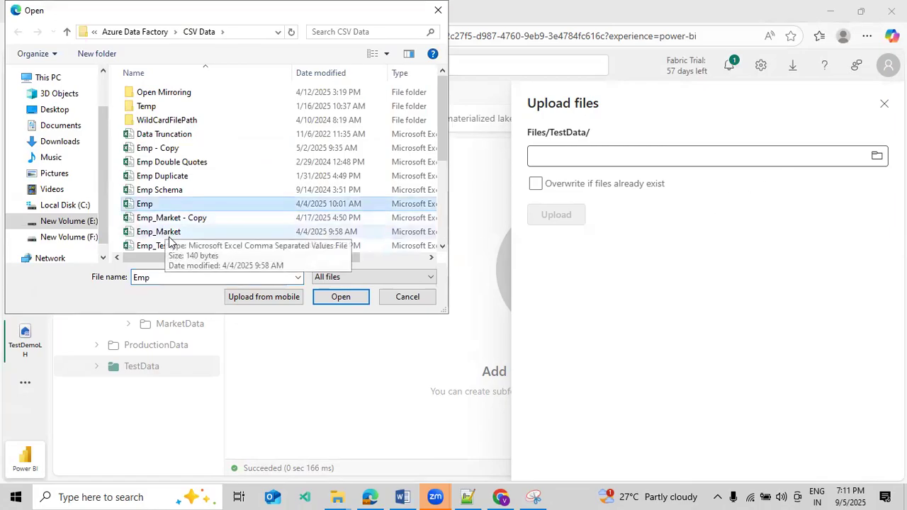
{"action": "left_click", "coordinate": [168, 236], "text": "ctrl"}
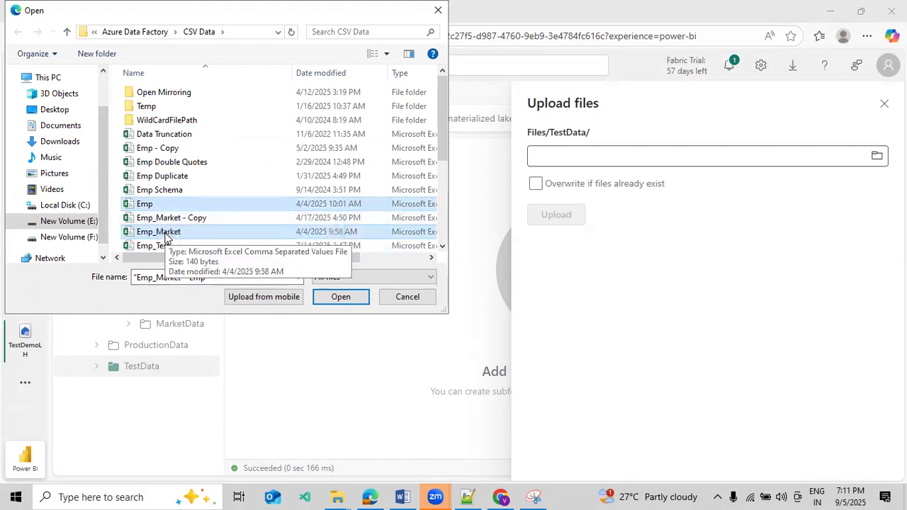
{"action": "left_click", "coordinate": [318, 299]}
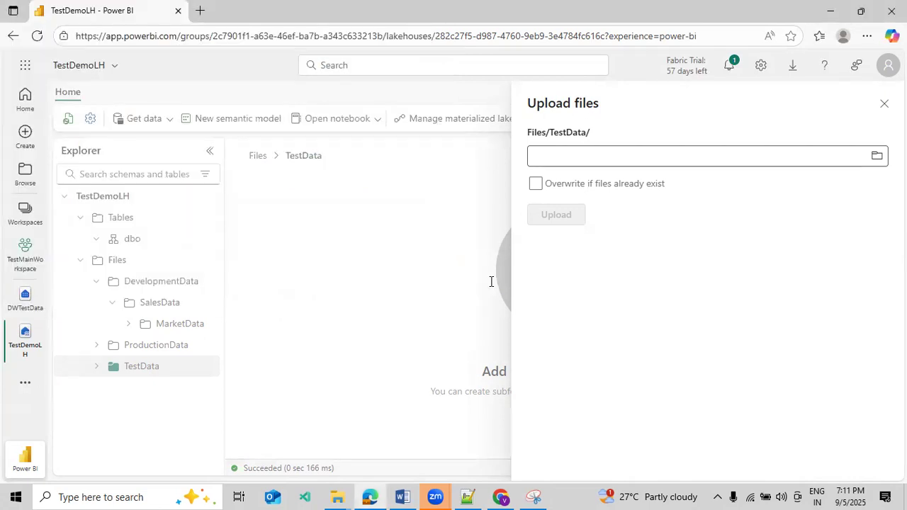
{"action": "left_click", "coordinate": [555, 220]}
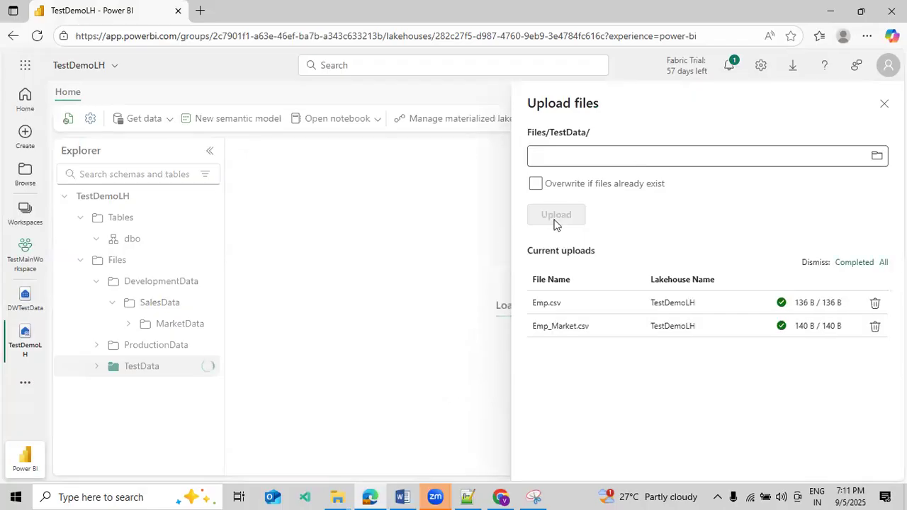
{"action": "left_click", "coordinate": [885, 104]}
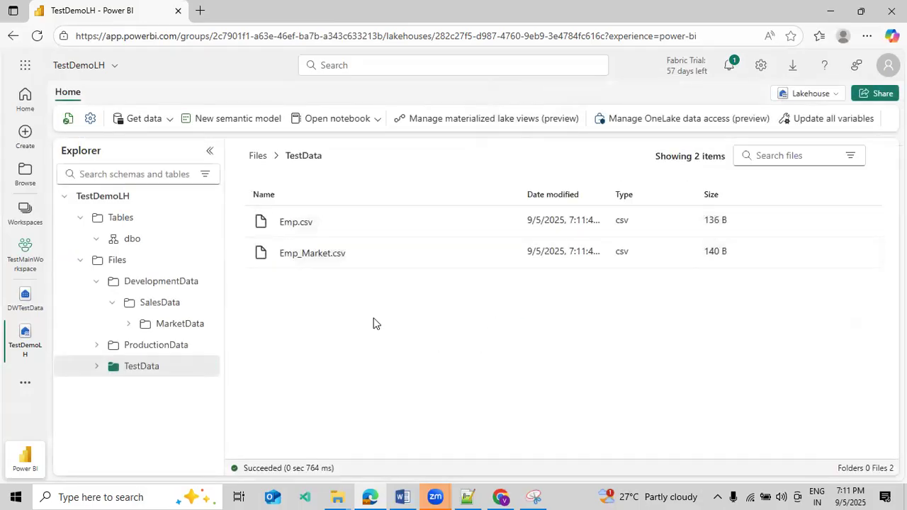
Preview the contents of Emp.csv and Emp_Market.csv, returning to the TestData folder after each file
{"action": "left_click", "coordinate": [307, 228]}
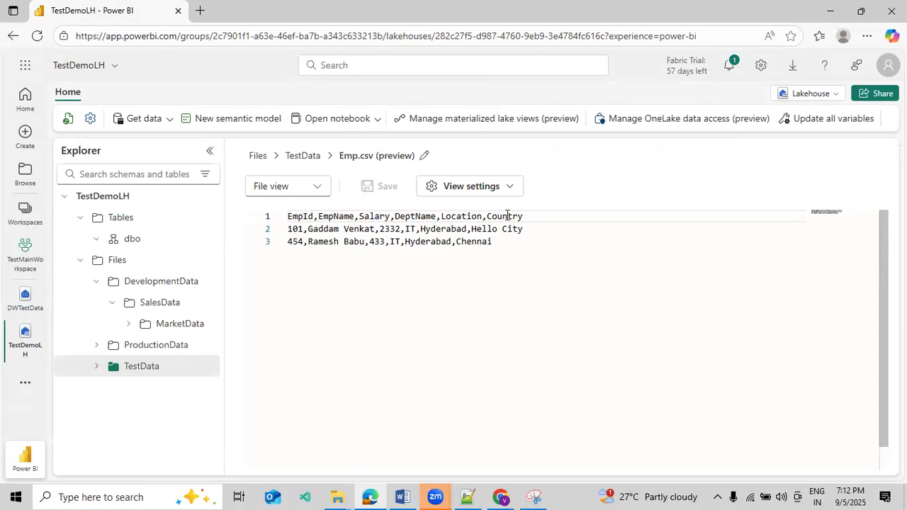
{"action": "left_click", "coordinate": [303, 156]}
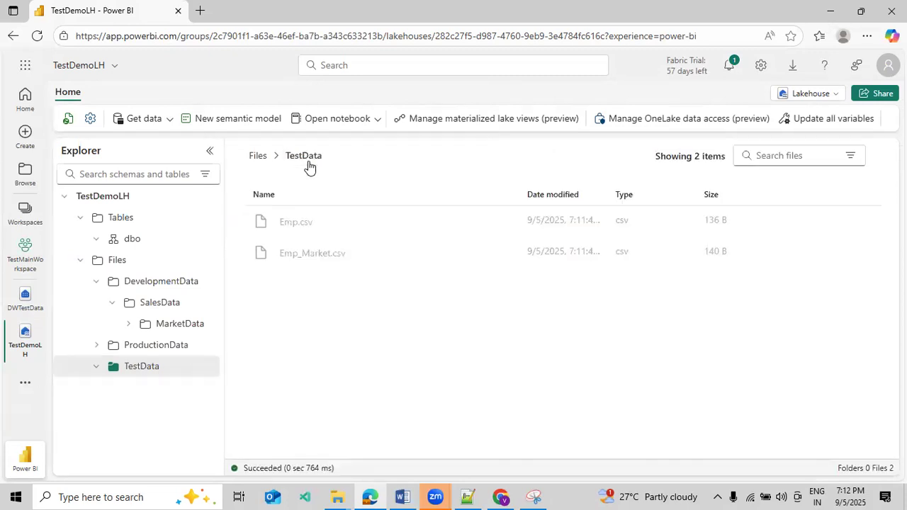
{"action": "left_click", "coordinate": [315, 261]}
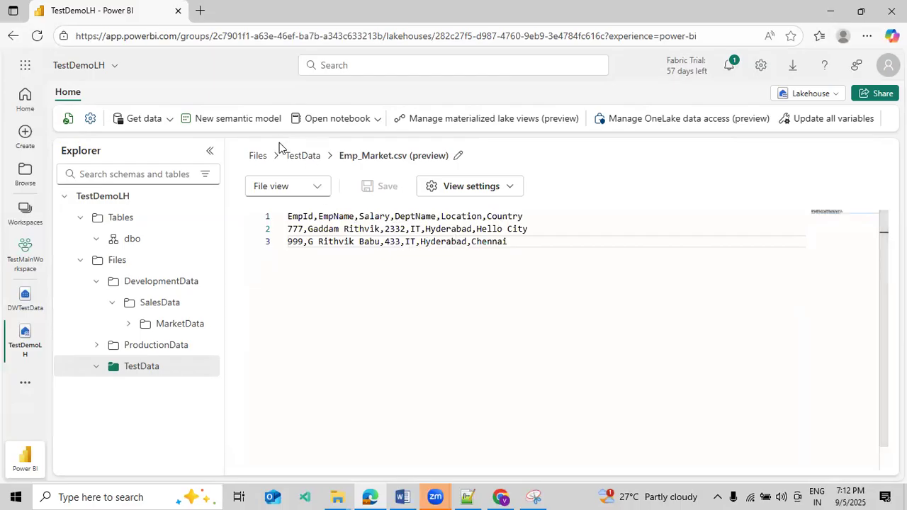
{"action": "left_click", "coordinate": [307, 157]}
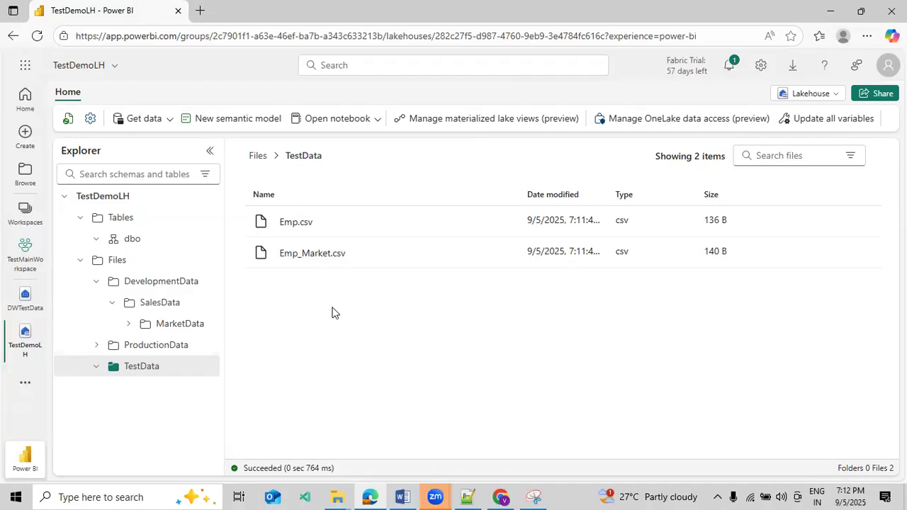
Set up a load of Emp_Market.csv into a new table named employeeDatat in the dbo schema
{"action": "left_click", "coordinate": [504, 257]}
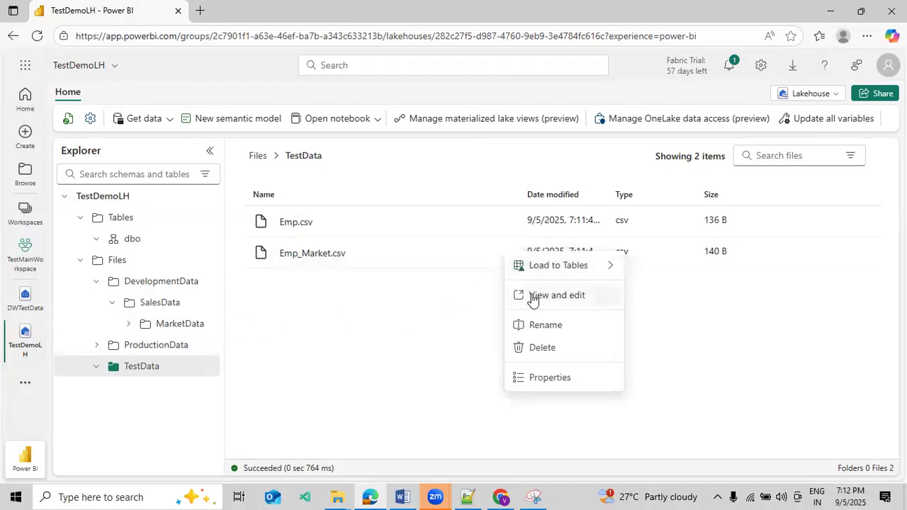
{"action": "mouse_move", "coordinate": [537, 266]}
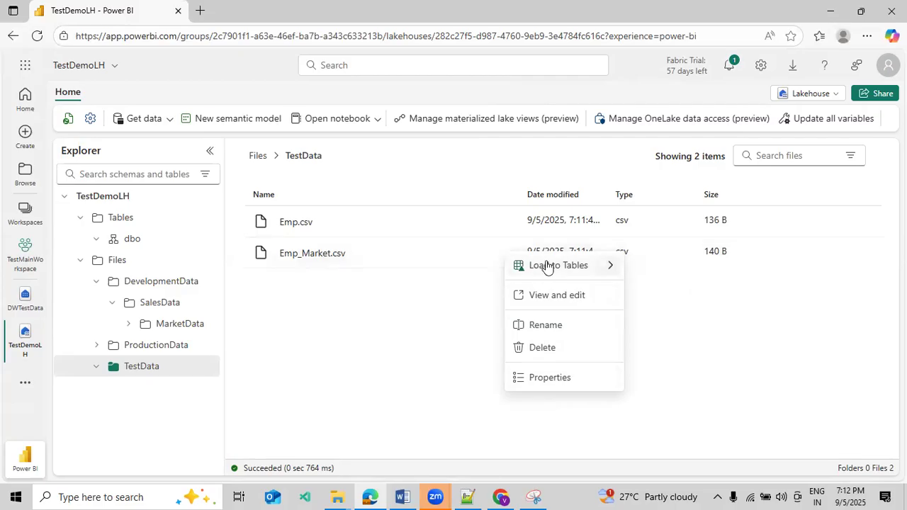
{"action": "mouse_move", "coordinate": [584, 268]}
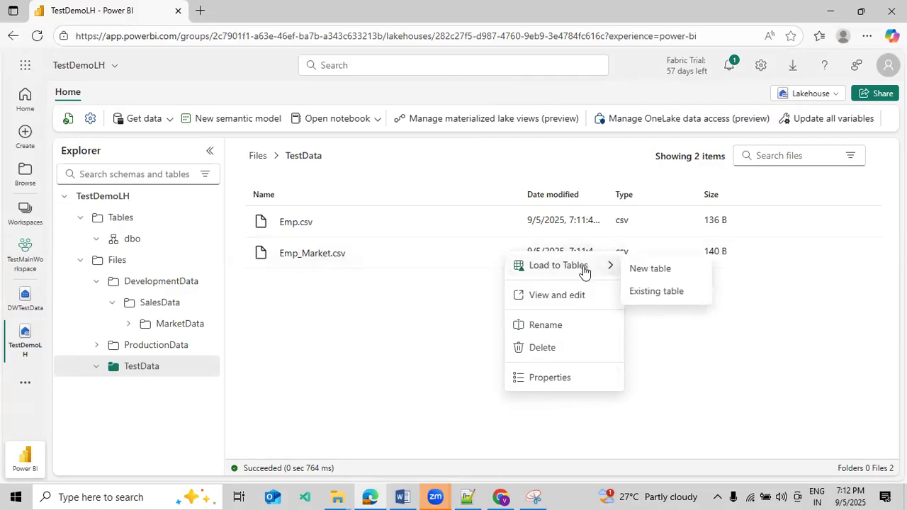
{"action": "left_click", "coordinate": [645, 271]}
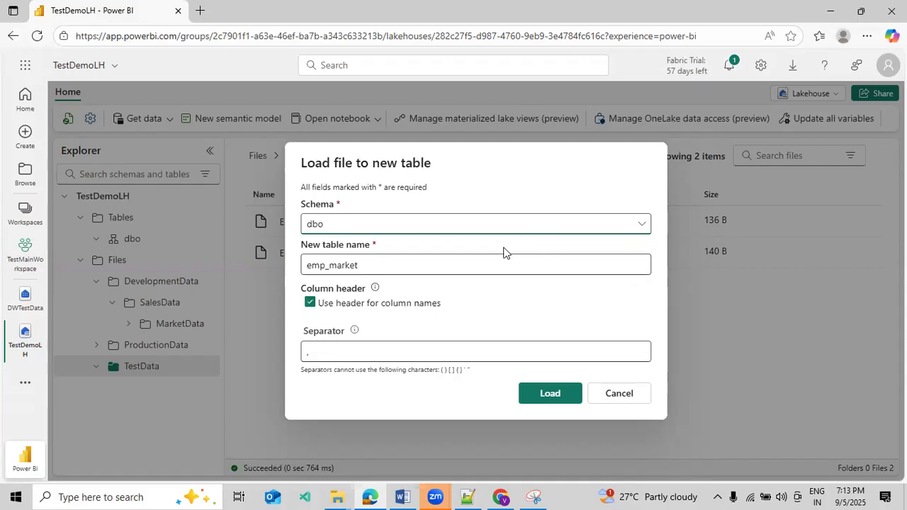
{"action": "left_click", "coordinate": [374, 227]}
{"action": "left_click", "coordinate": [374, 231]}
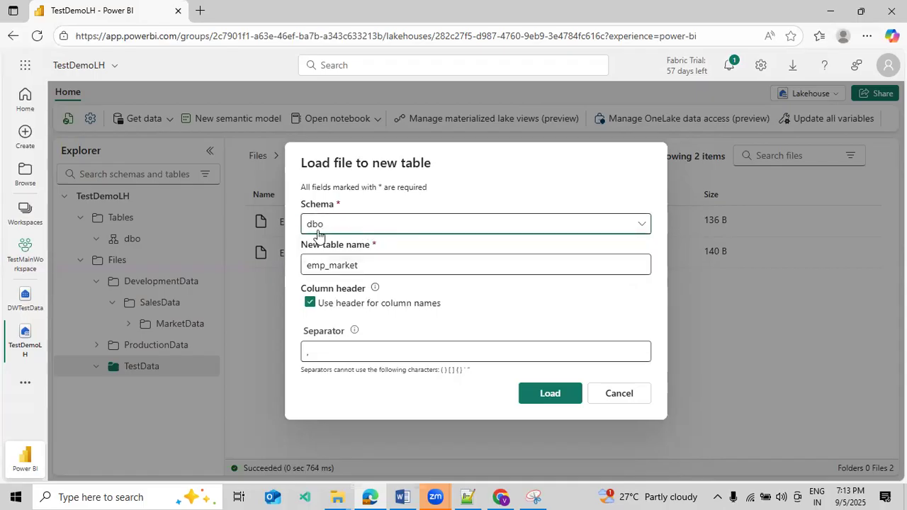
{"action": "left_click", "coordinate": [335, 266]}
{"action": "double_click", "coordinate": [335, 266]}
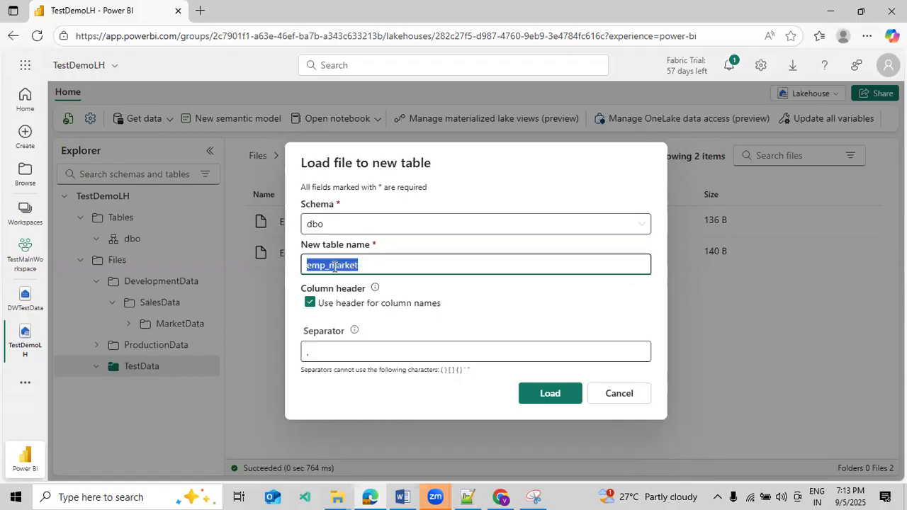
{"action": "type", "text": "employee"}
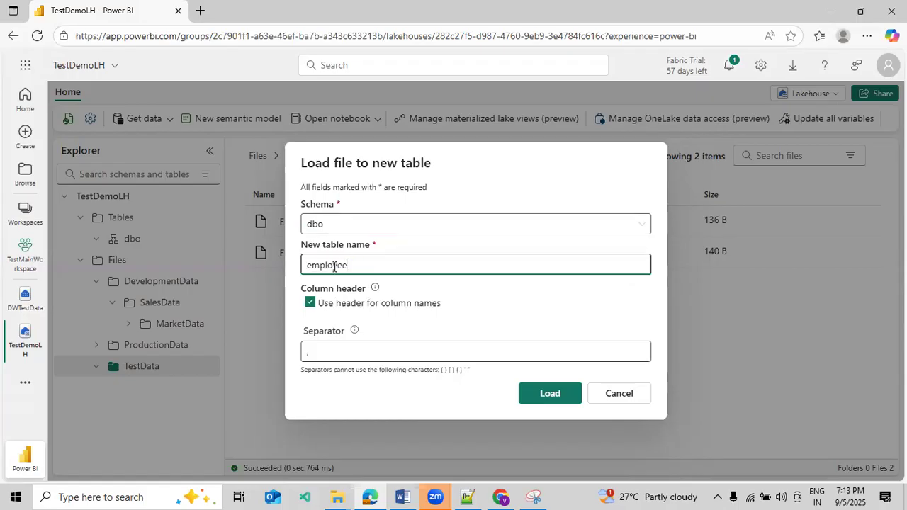
{"action": "type", "text": "Datat"}
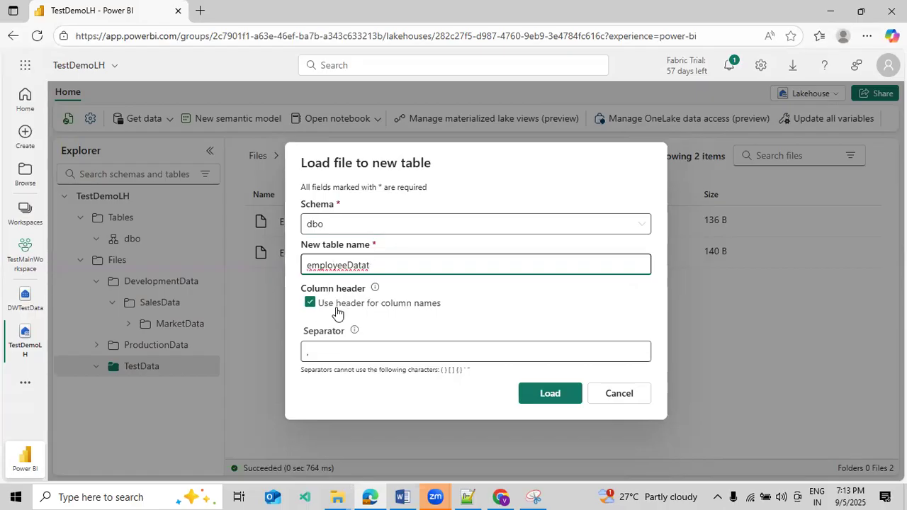
Load the file with a comma separator and header column names, and preview the new employeedatat table, refreshing the lakehouse
{"action": "left_click", "coordinate": [317, 351]}
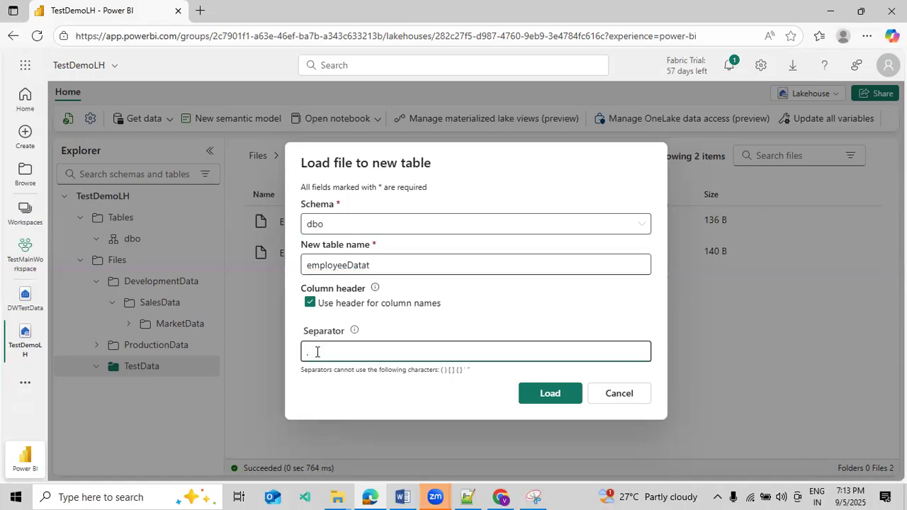
{"action": "left_click", "coordinate": [540, 394]}
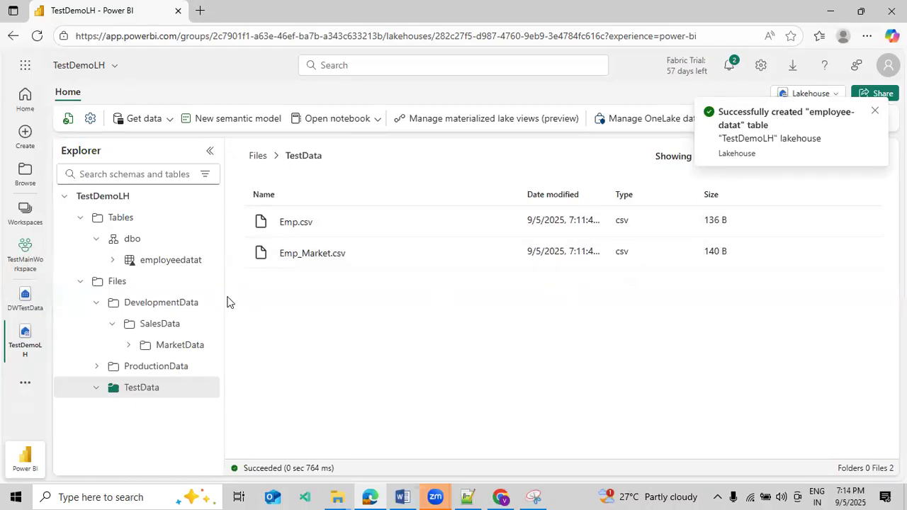
{"action": "left_click", "coordinate": [169, 265]}
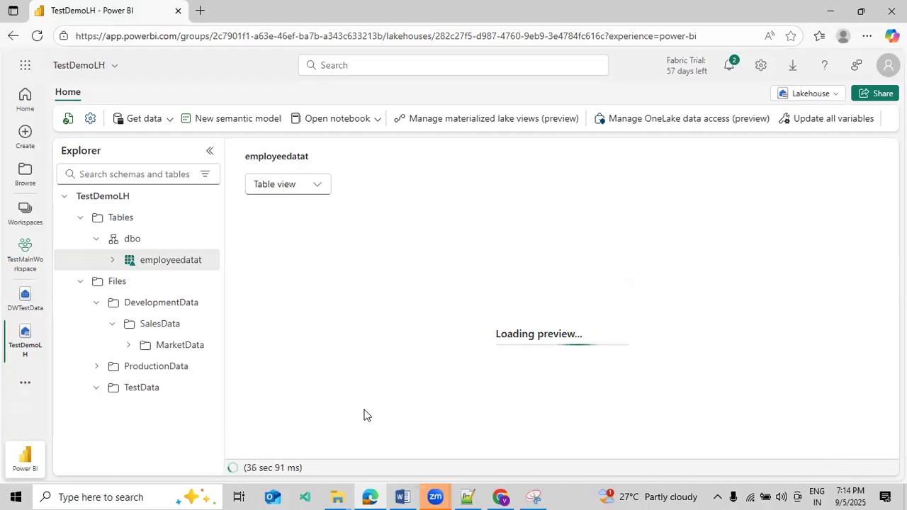
{"action": "left_click", "coordinate": [69, 120]}
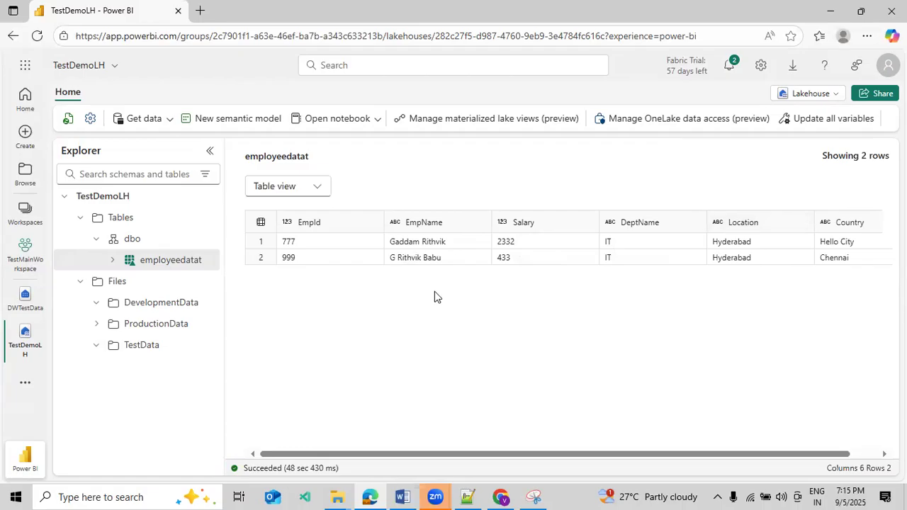
Append the records of Emp.csv from the TestData folder to the existing dbo table employeedatat and open that table's preview
{"action": "left_click", "coordinate": [145, 352]}
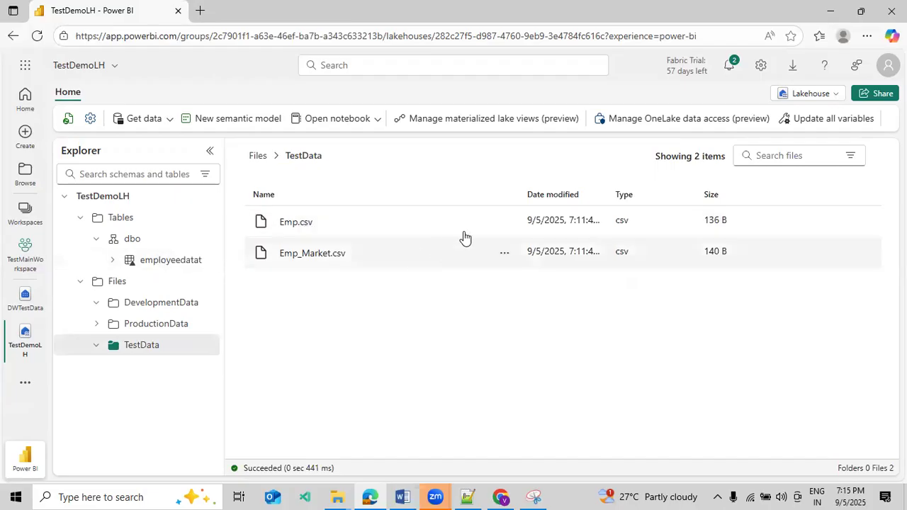
{"action": "left_click", "coordinate": [510, 224]}
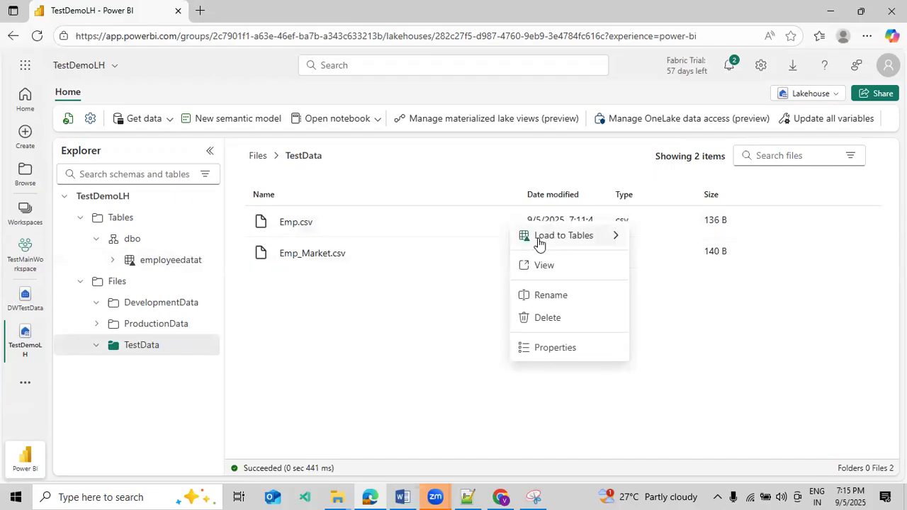
{"action": "mouse_move", "coordinate": [561, 243]}
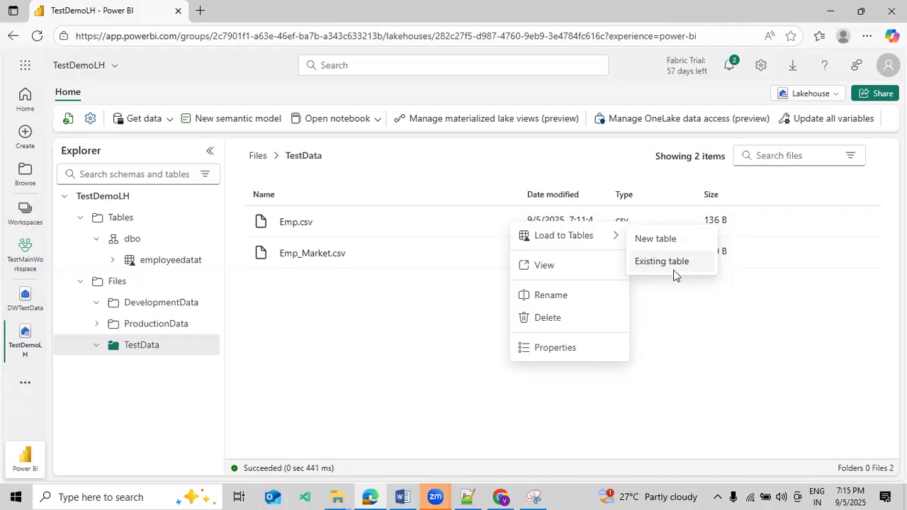
{"action": "left_click", "coordinate": [674, 269]}
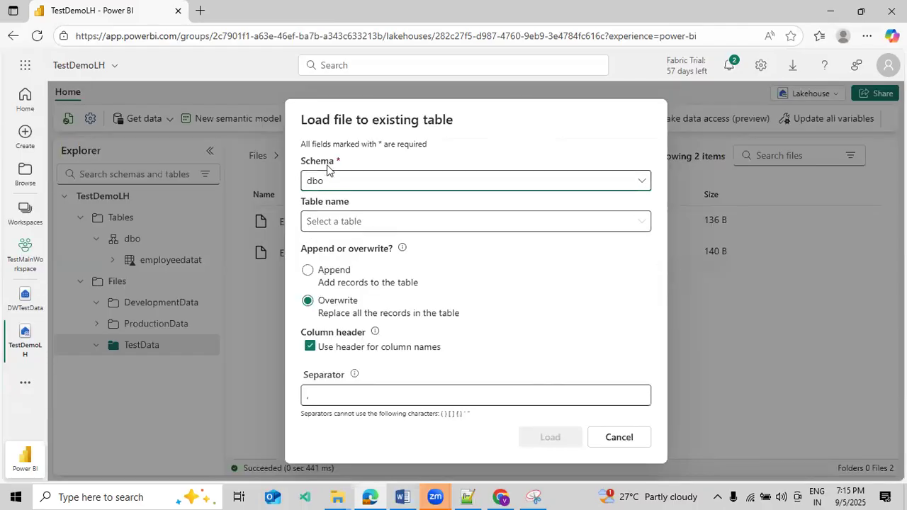
{"action": "left_click", "coordinate": [338, 222]}
{"action": "left_click", "coordinate": [337, 250]}
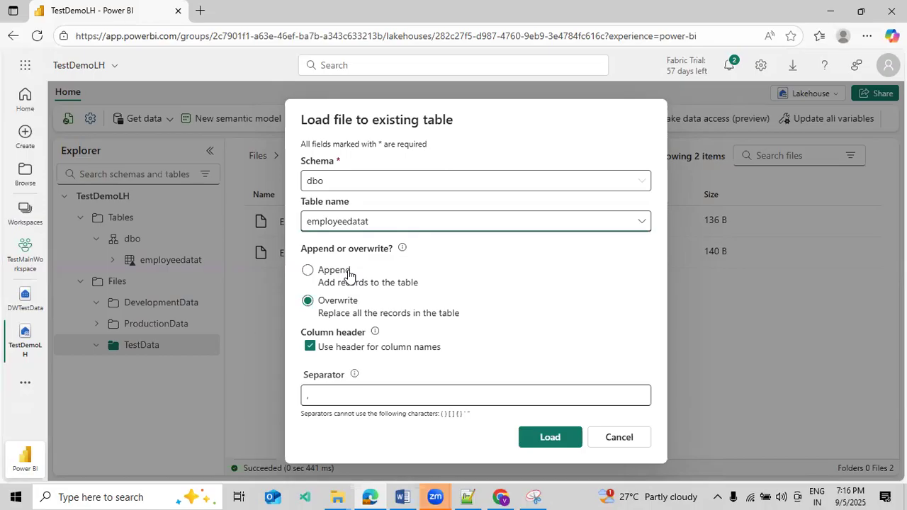
{"action": "left_click", "coordinate": [348, 275]}
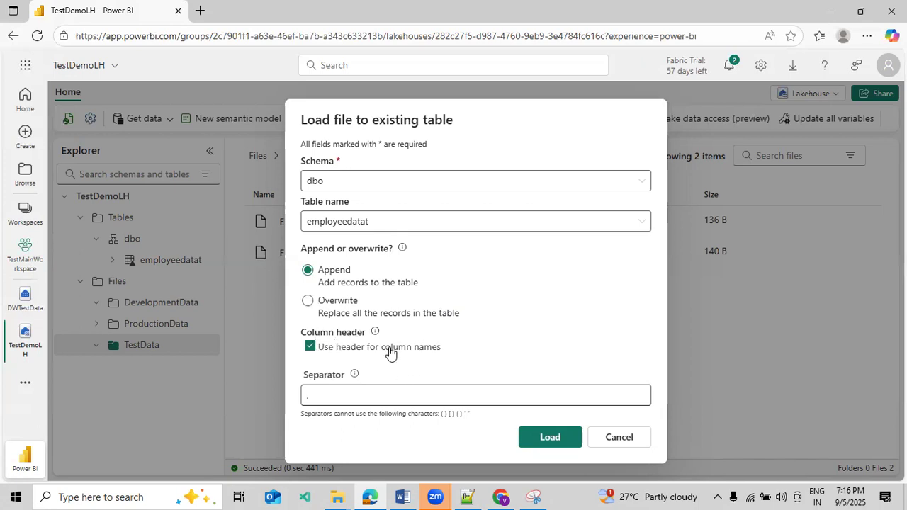
{"action": "left_click", "coordinate": [546, 438]}
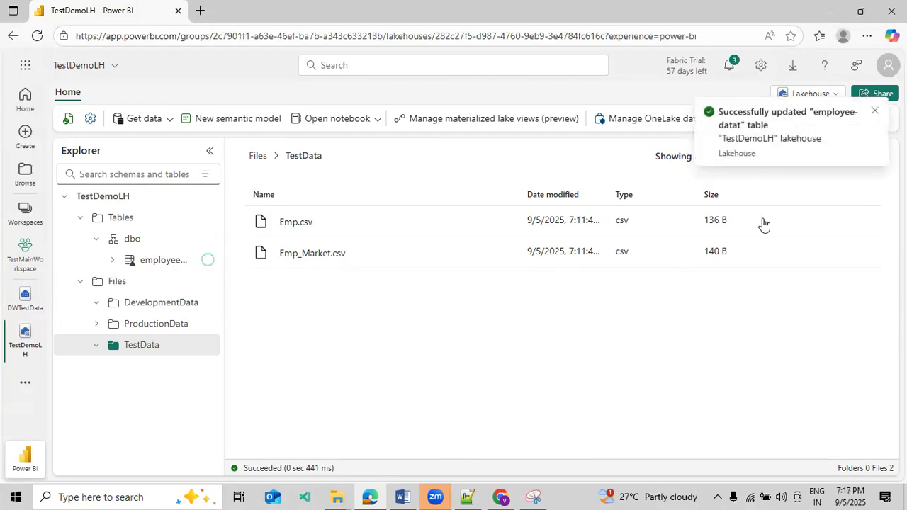
{"action": "left_click", "coordinate": [162, 260]}
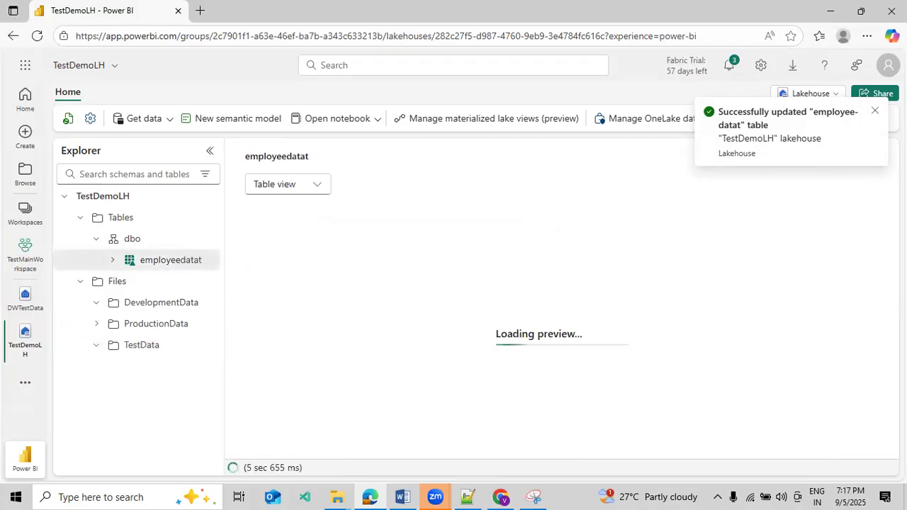
{"action": "left_click", "coordinate": [875, 111]}
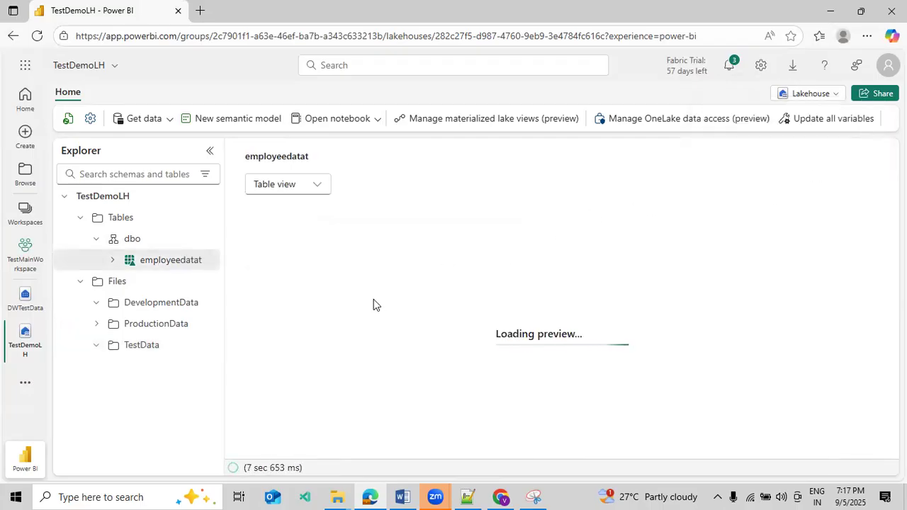